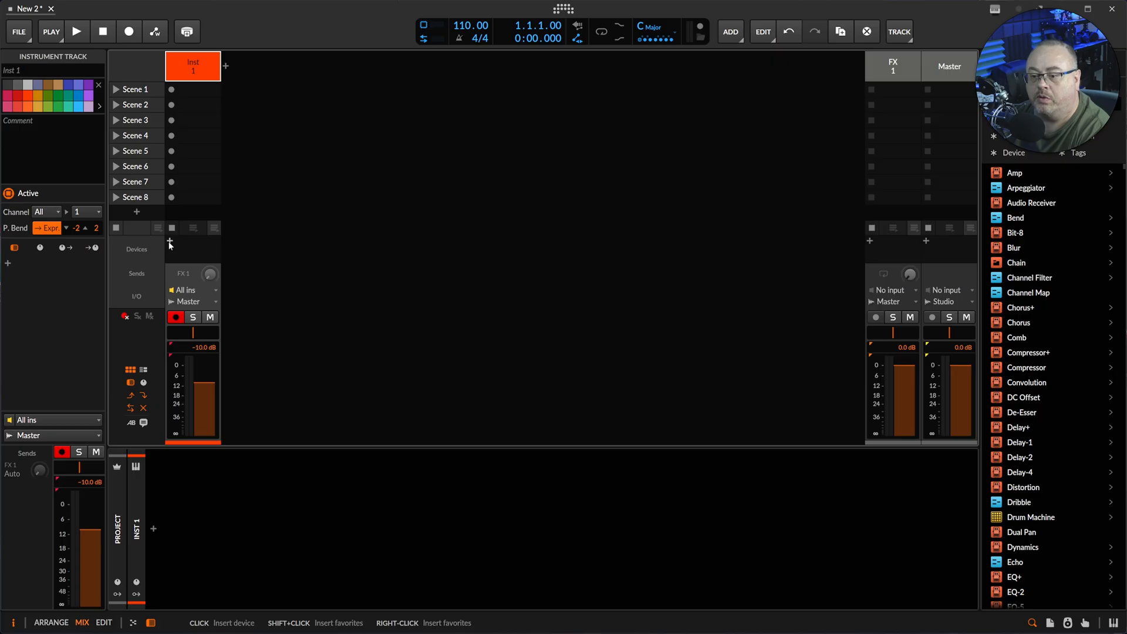
Insert the BFD Player instrument on the Inst 1 track and load the 80's Lover preset from its Core Library
left_click(170, 242)
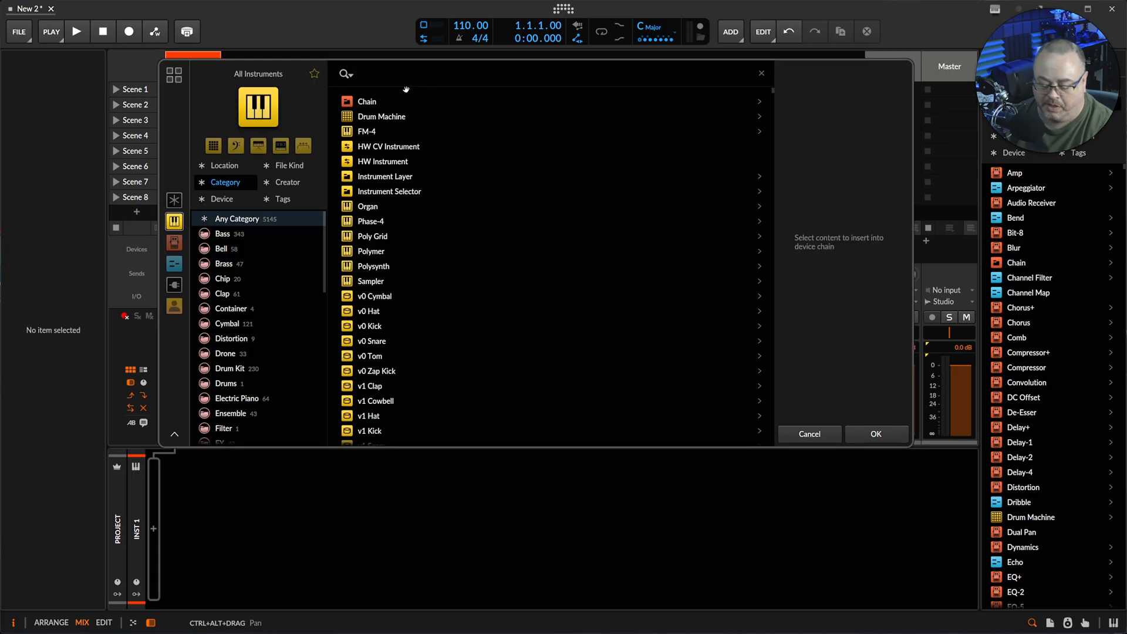
type("bfd")
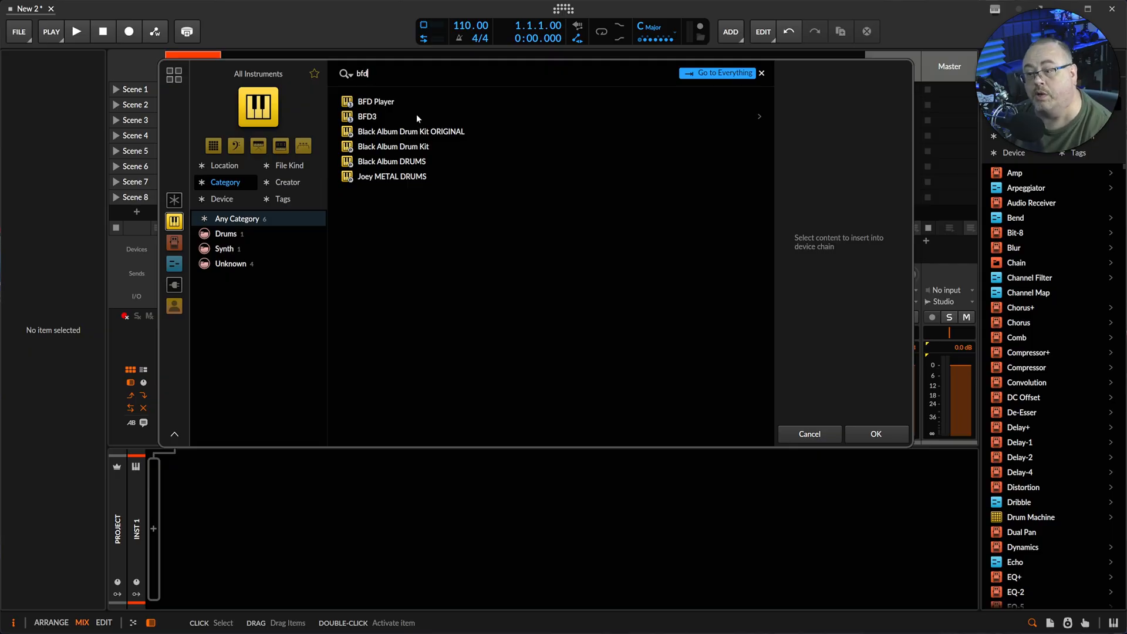
left_click(386, 102)
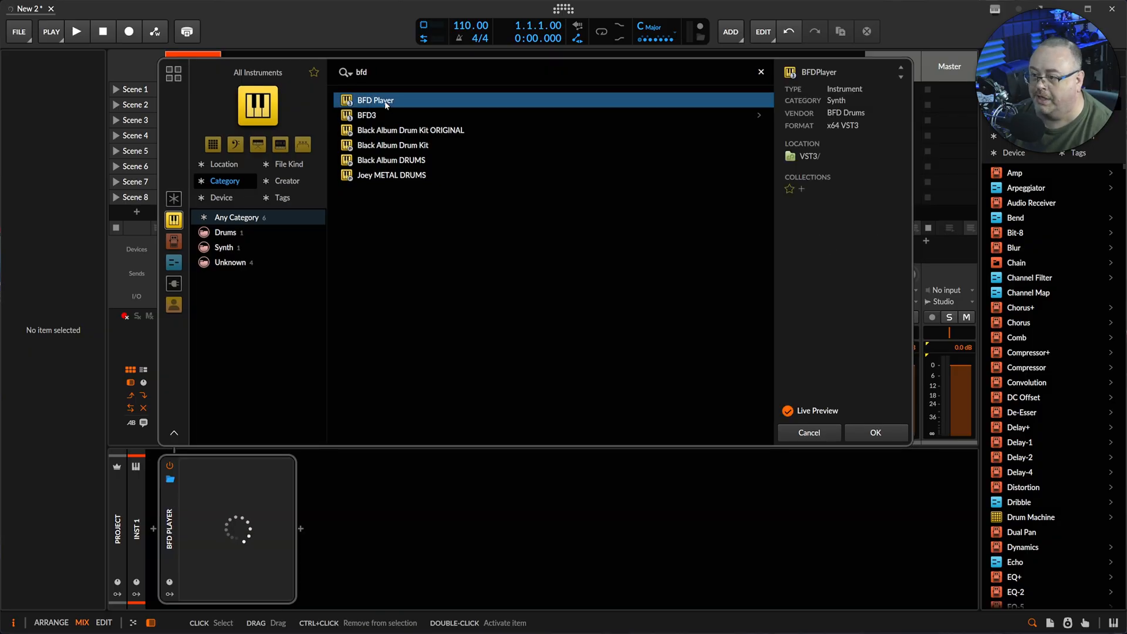
left_click(877, 432)
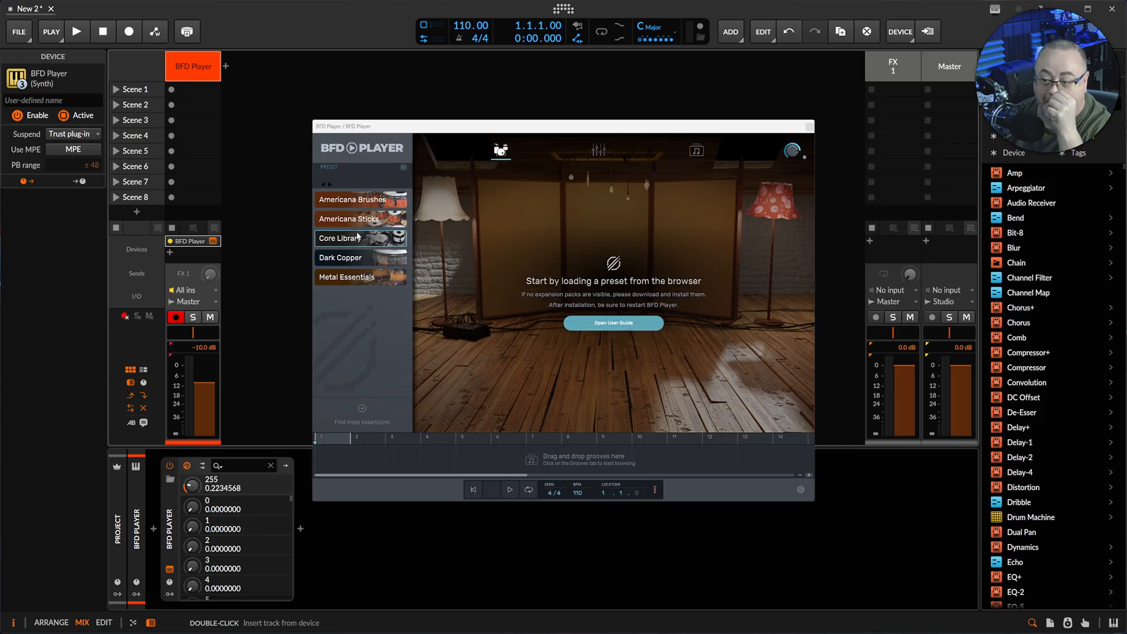
left_click(354, 237)
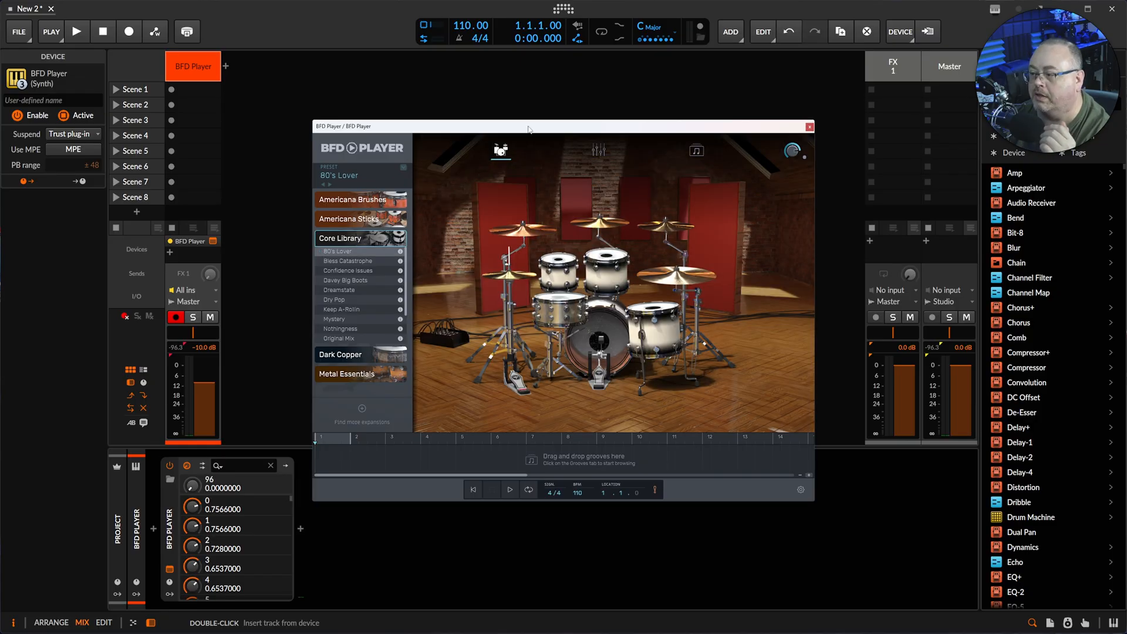
left_click_drag(529, 129, 516, 106)
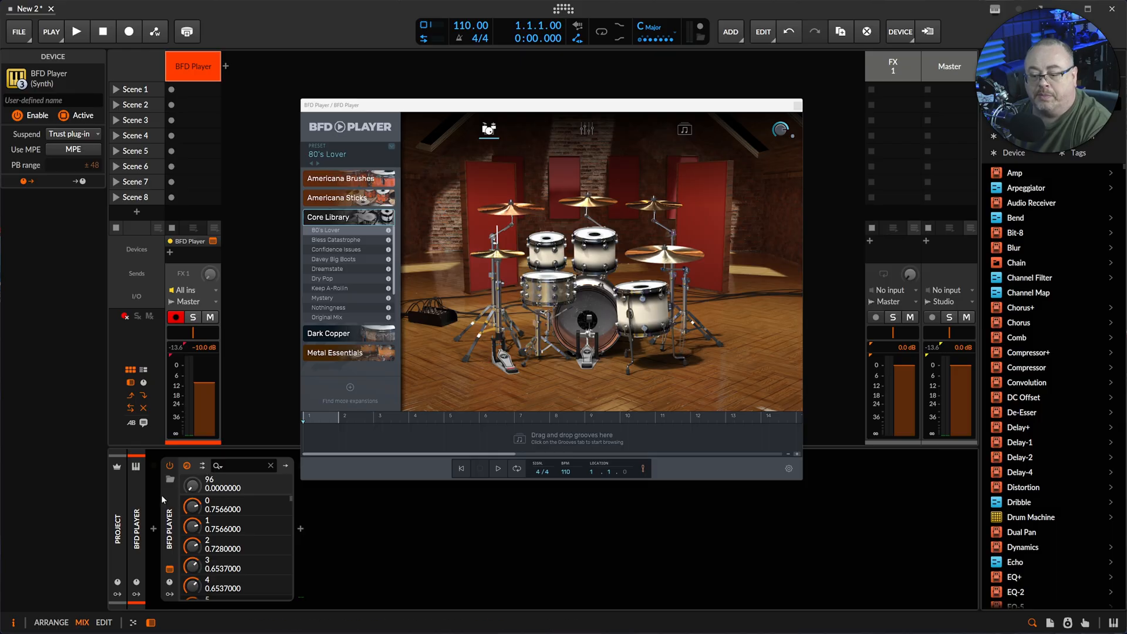
Add all missing multi-out chains to the BFD Player device and unfold its track to show the output channels in the mixer
left_click(202, 467)
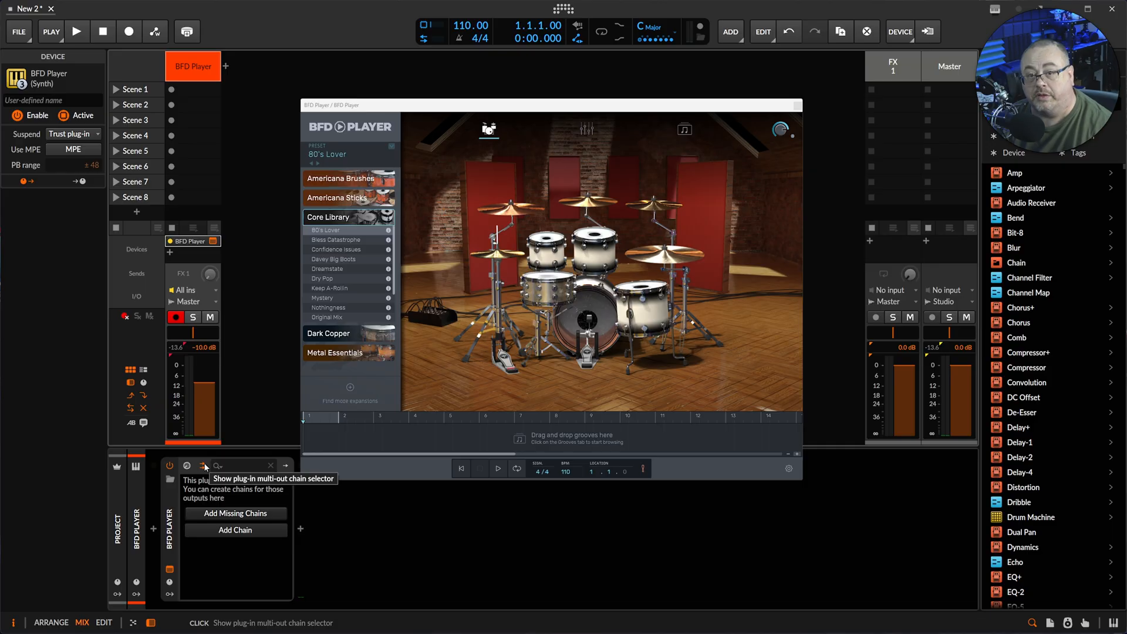
left_click(227, 513)
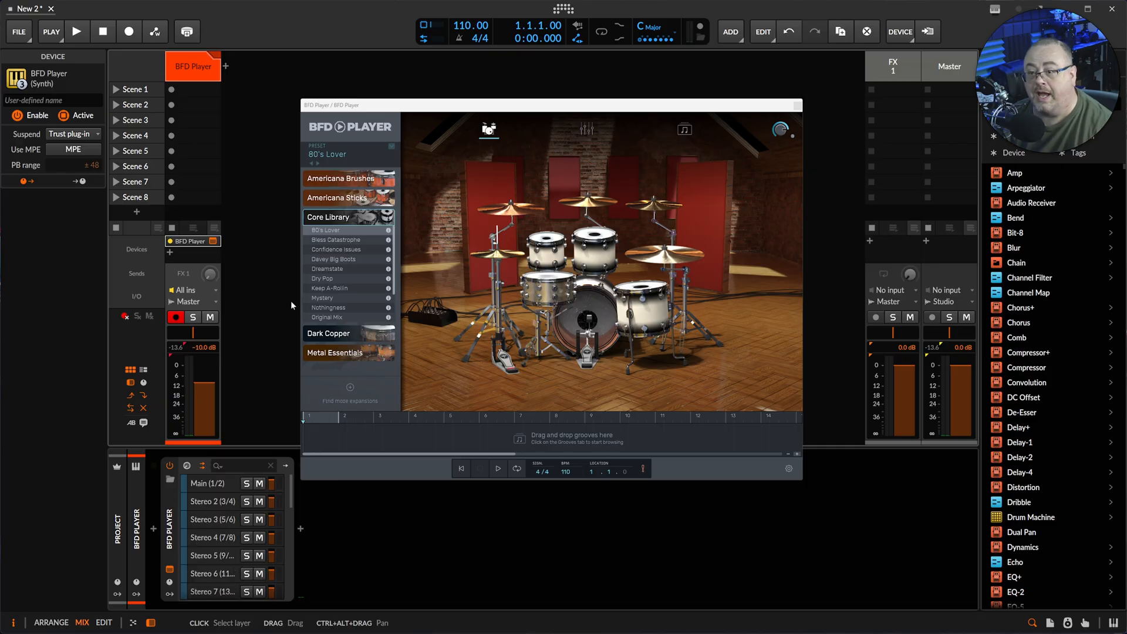
left_click(216, 54)
left_click(216, 54)
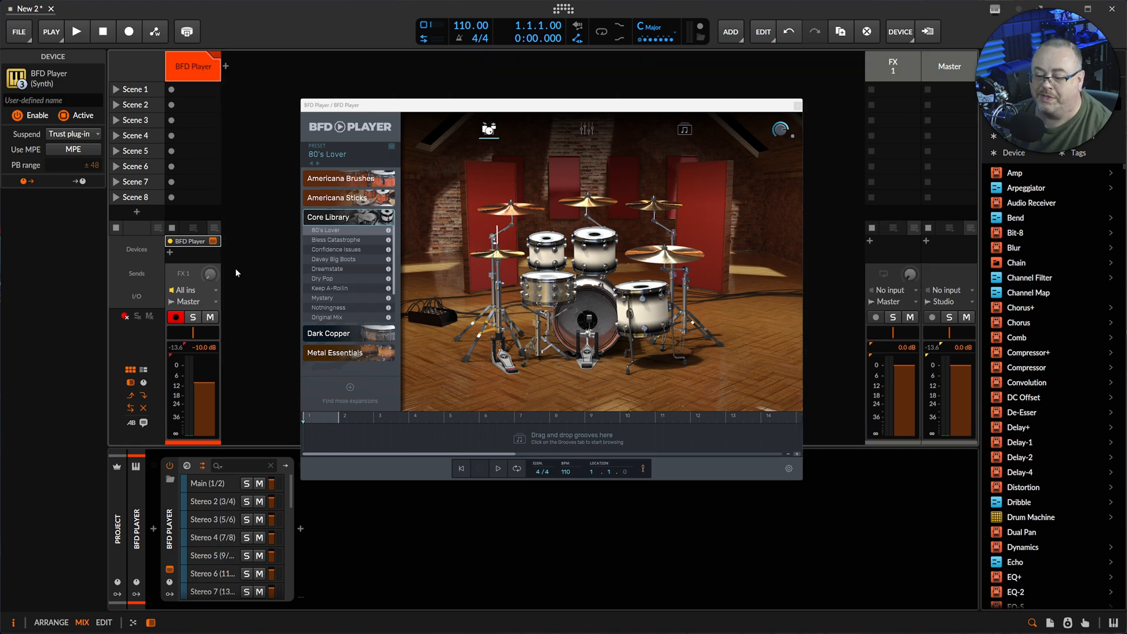
left_click(216, 57)
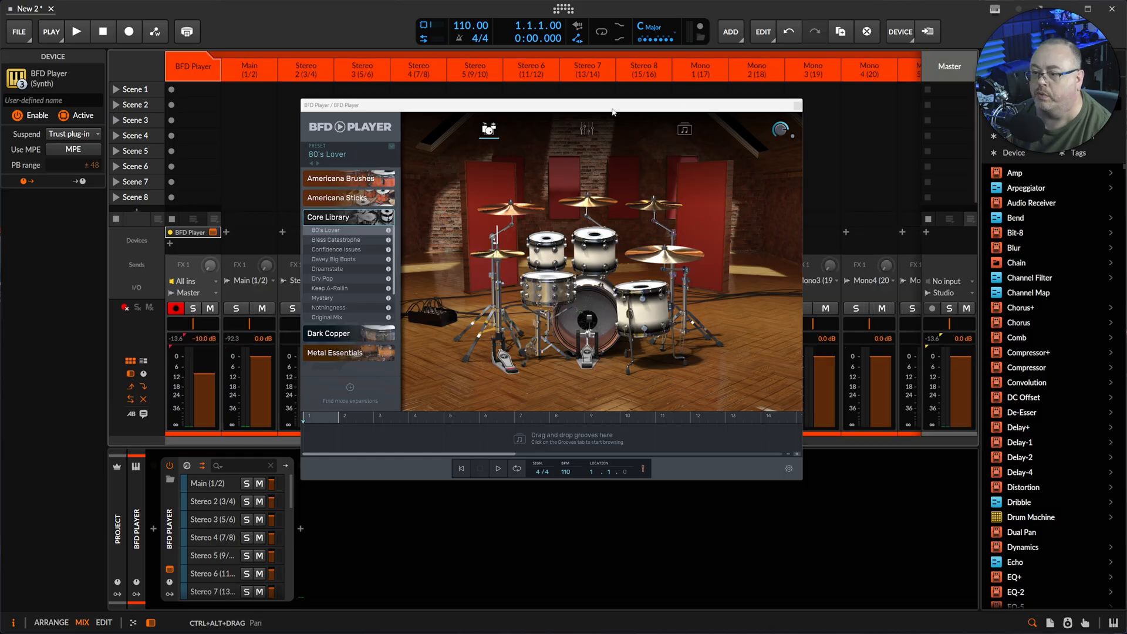
Assign all channels in BFD Player's mixer to separate outputs with sequential routing
left_click(587, 129)
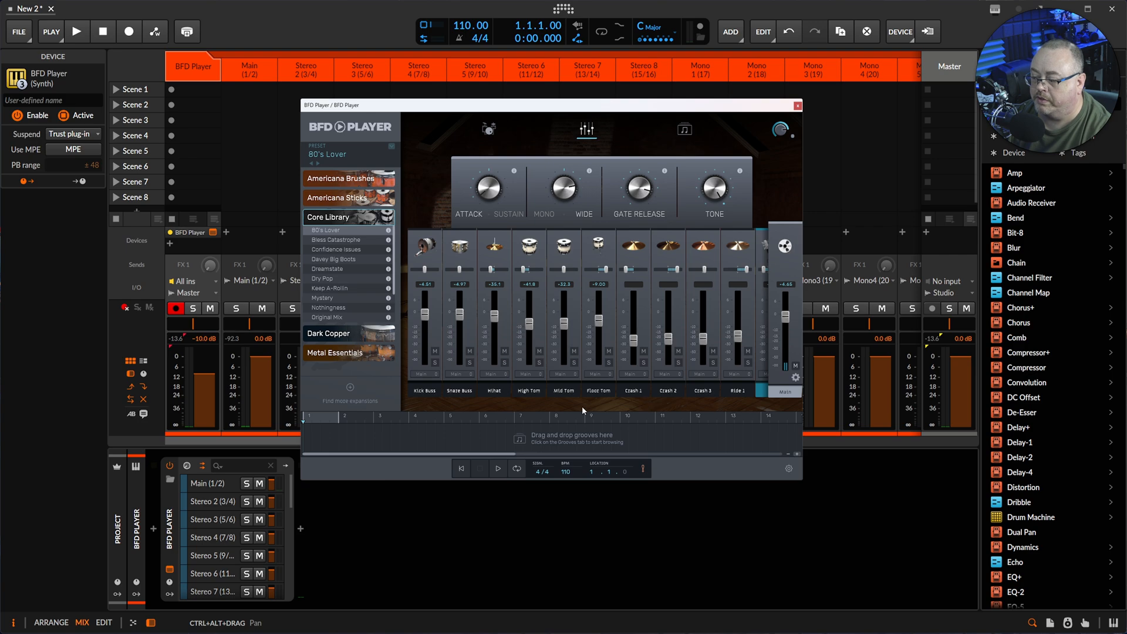
left_click_drag(588, 400, 761, 406)
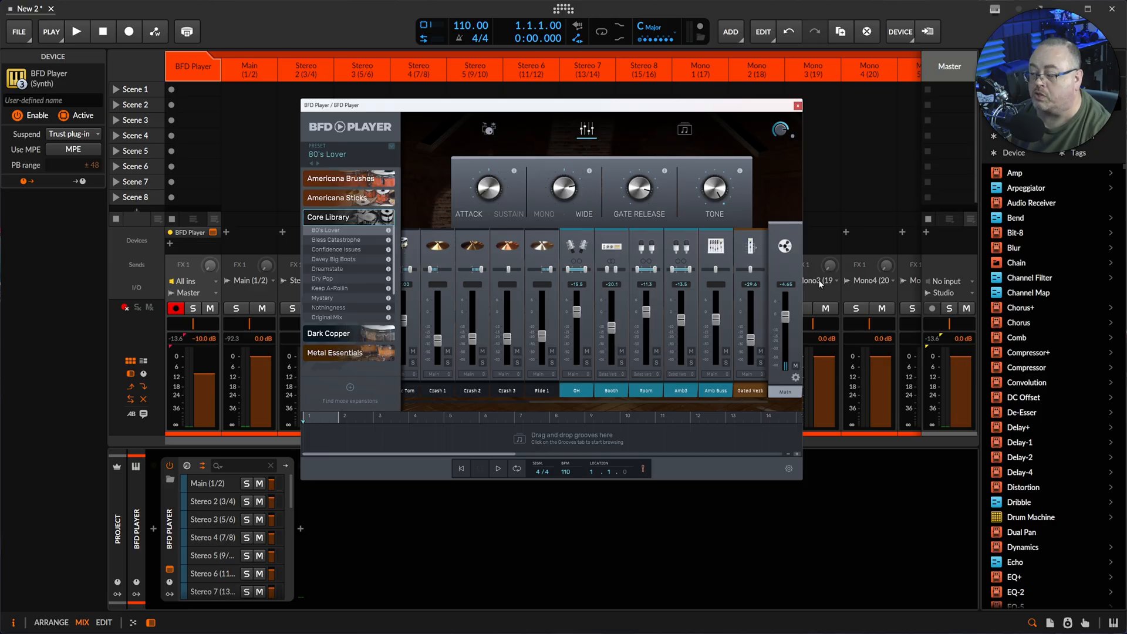
left_click(796, 377)
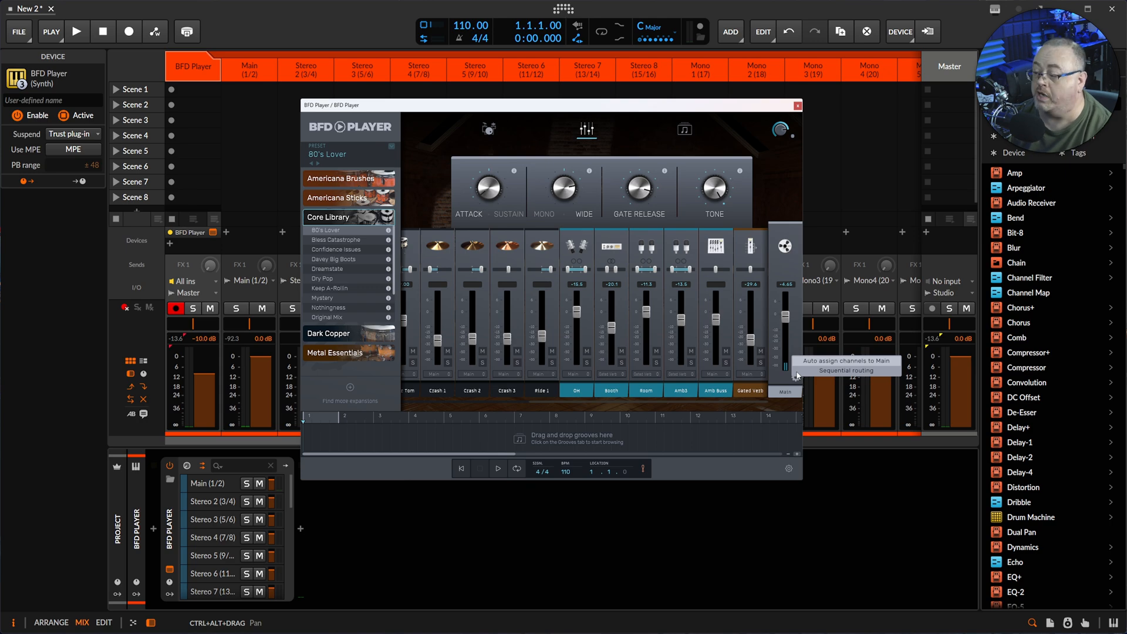
left_click(812, 371)
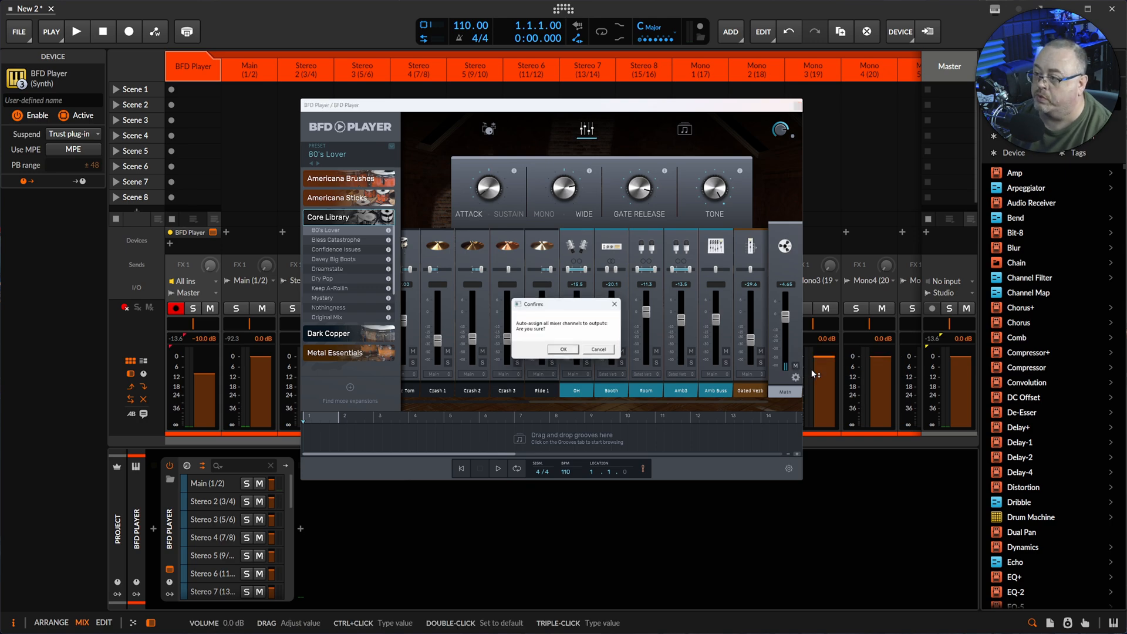
left_click(561, 351)
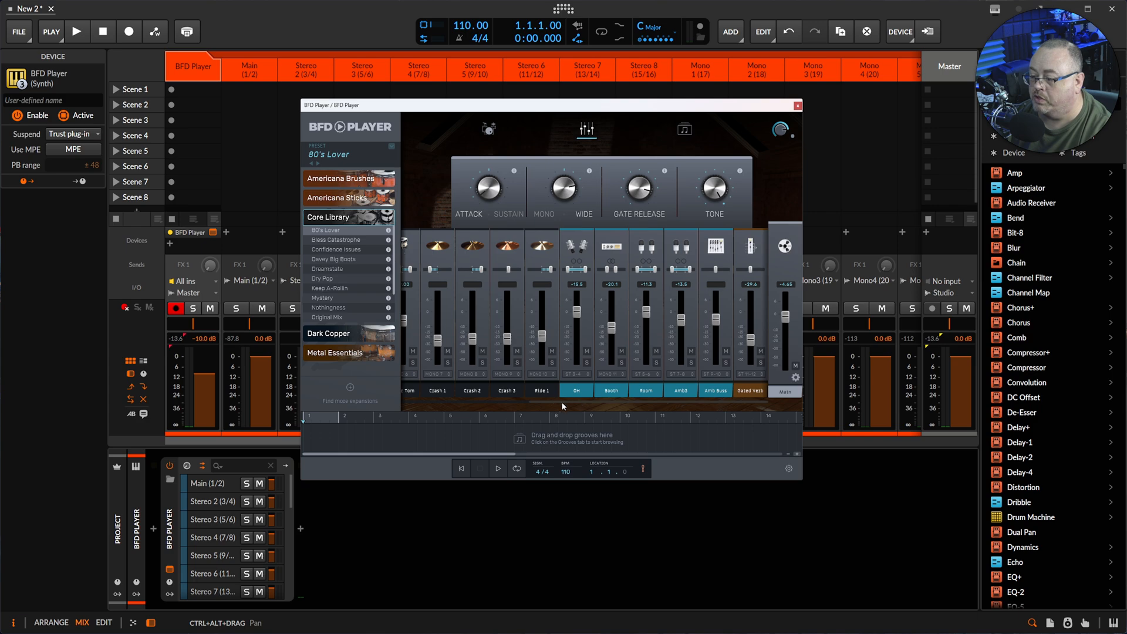
left_click_drag(581, 401, 404, 391)
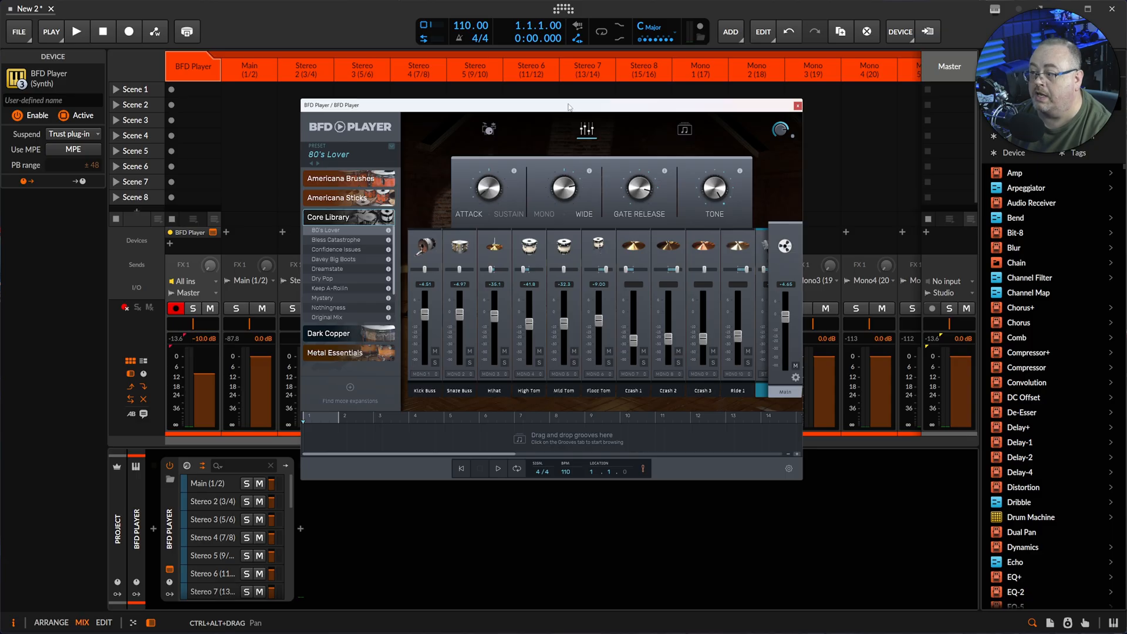
Rename the Mono 1 (17) output channel as KICK
left_click_drag(568, 109, 612, 174)
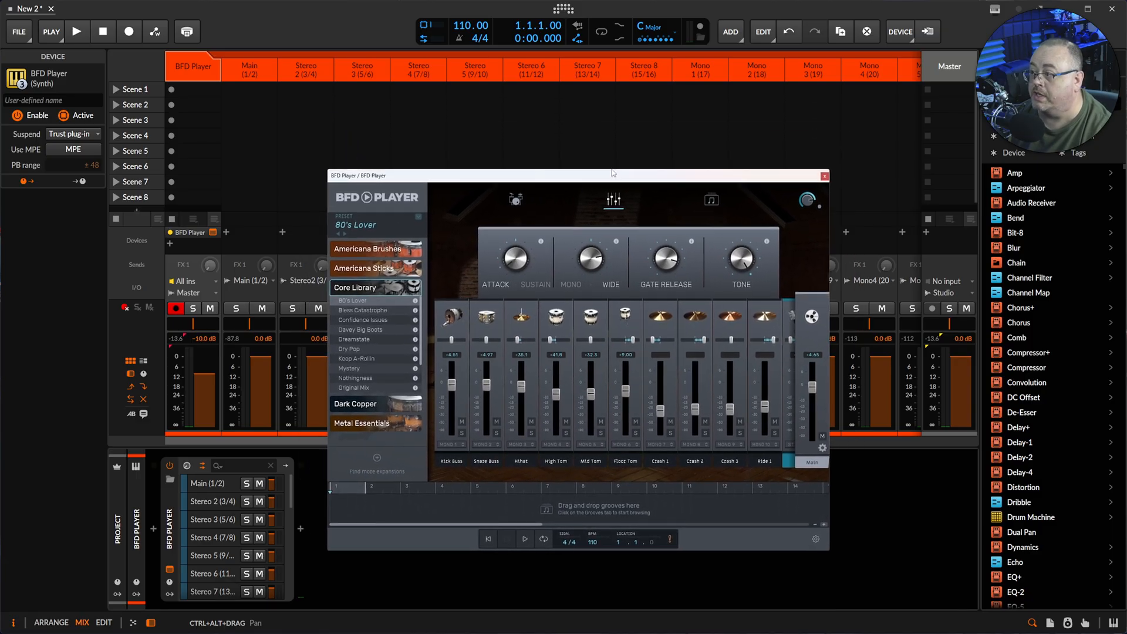
left_click(701, 71)
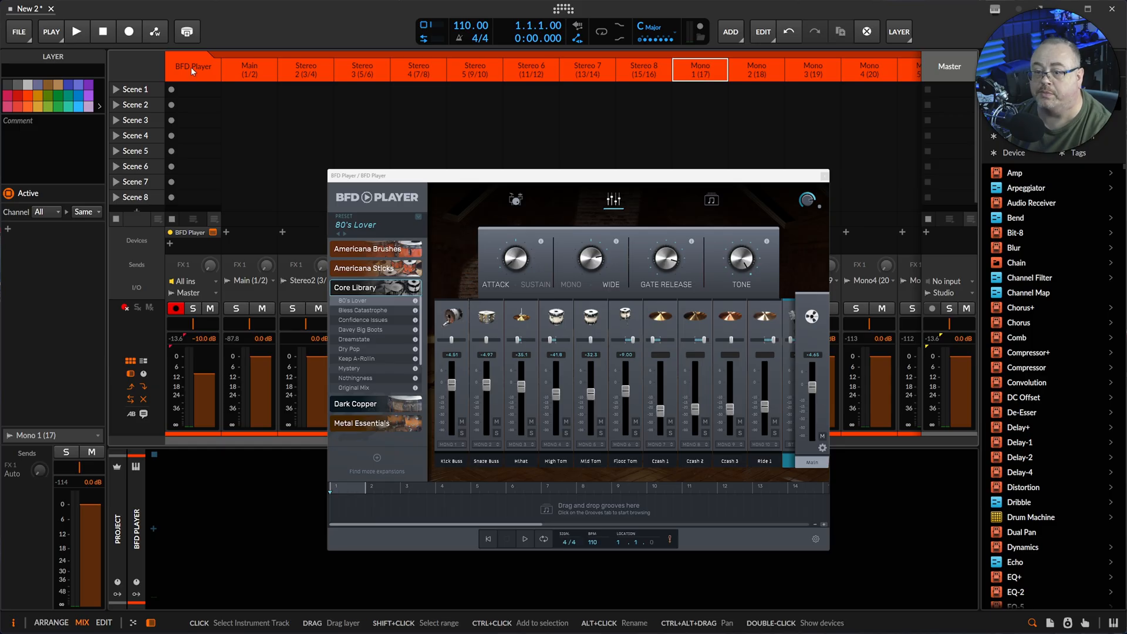
left_click(86, 72)
type("KICK")
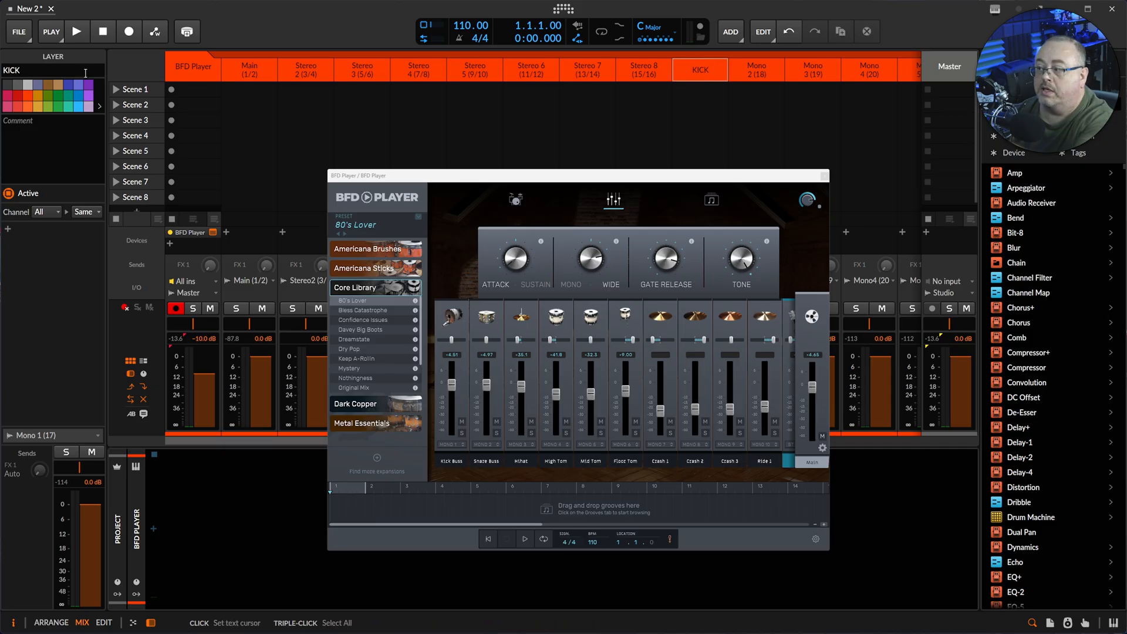
Check the output assignments in BFD Player's mixer and rename the Stereo 2 (3/4) channel as OH
left_click_drag(619, 179, 392, 124)
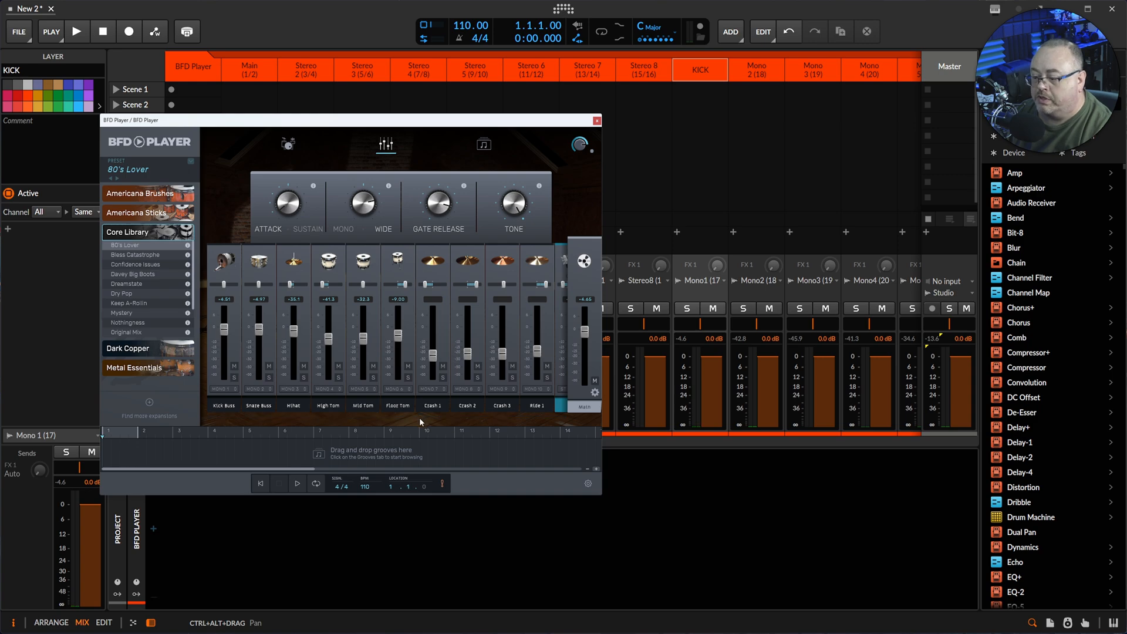
left_click_drag(429, 416, 593, 432)
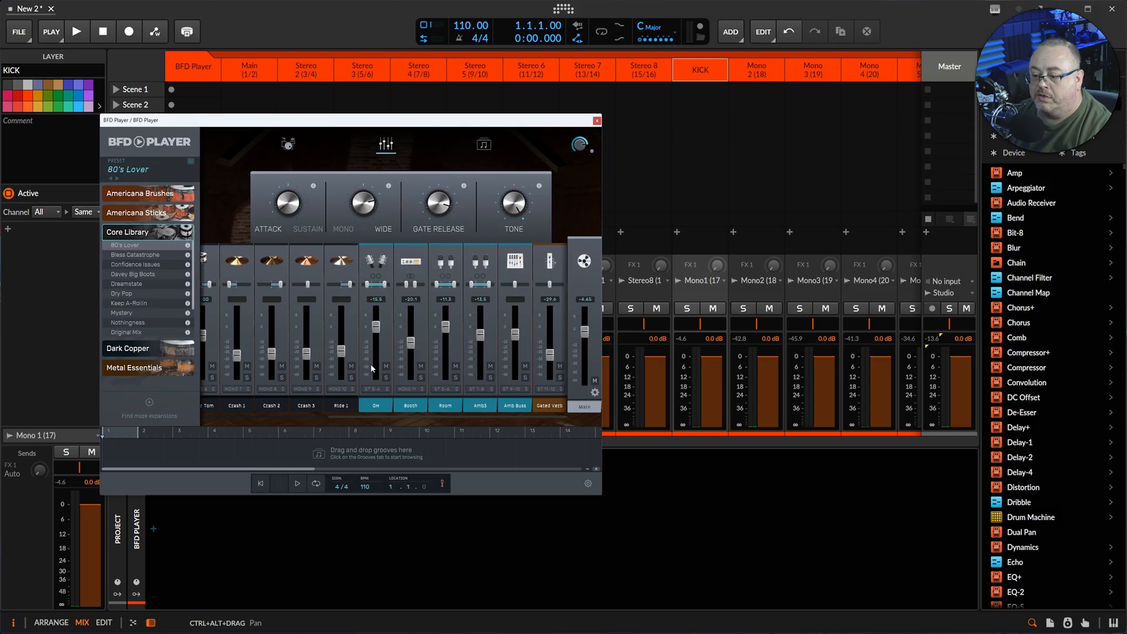
left_click_drag(377, 121, 737, 158)
left_click(310, 73)
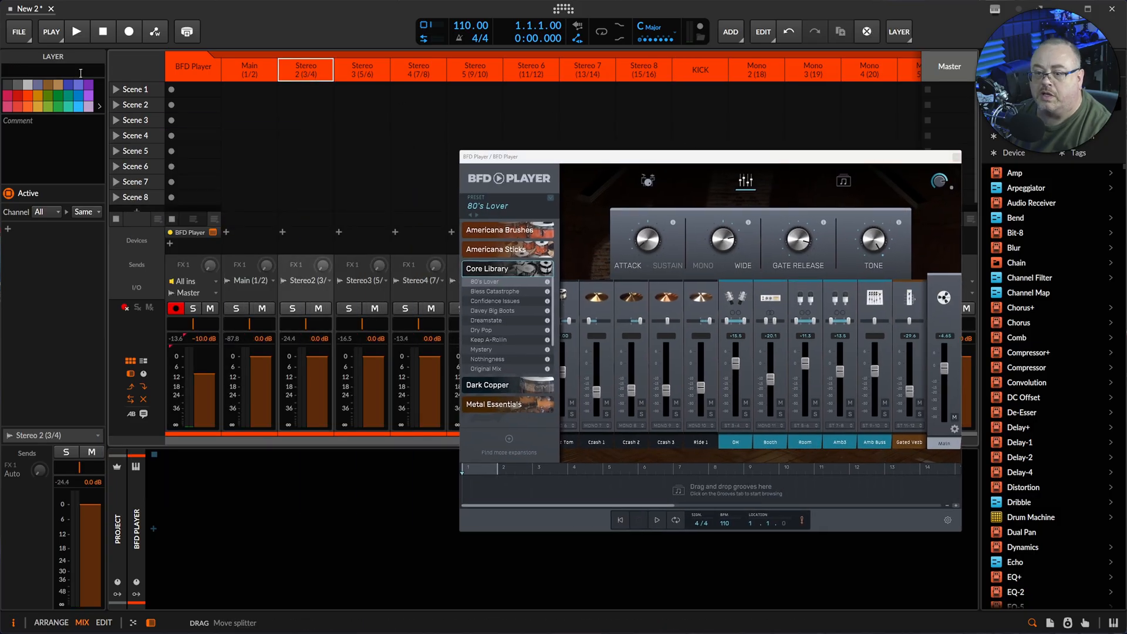
left_click(81, 70)
type("OH")
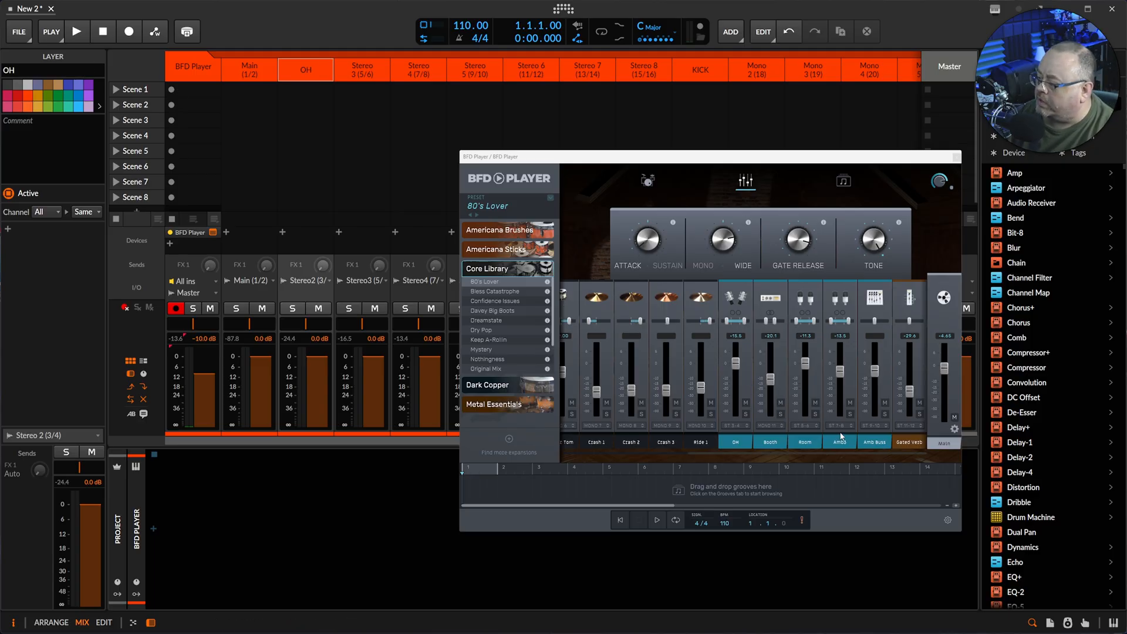
Rename the Stereo 4 (7/8) channel as AMB and the Stereo 3 (5/6) channel as ROOM
left_click(401, 80)
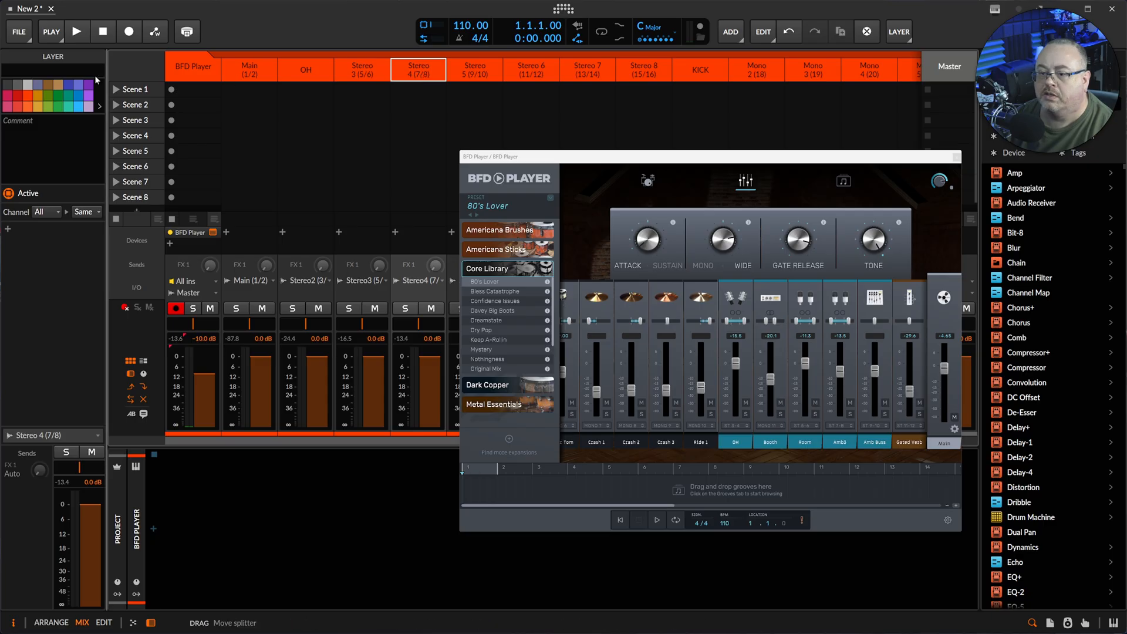
left_click(66, 70)
type("AM")
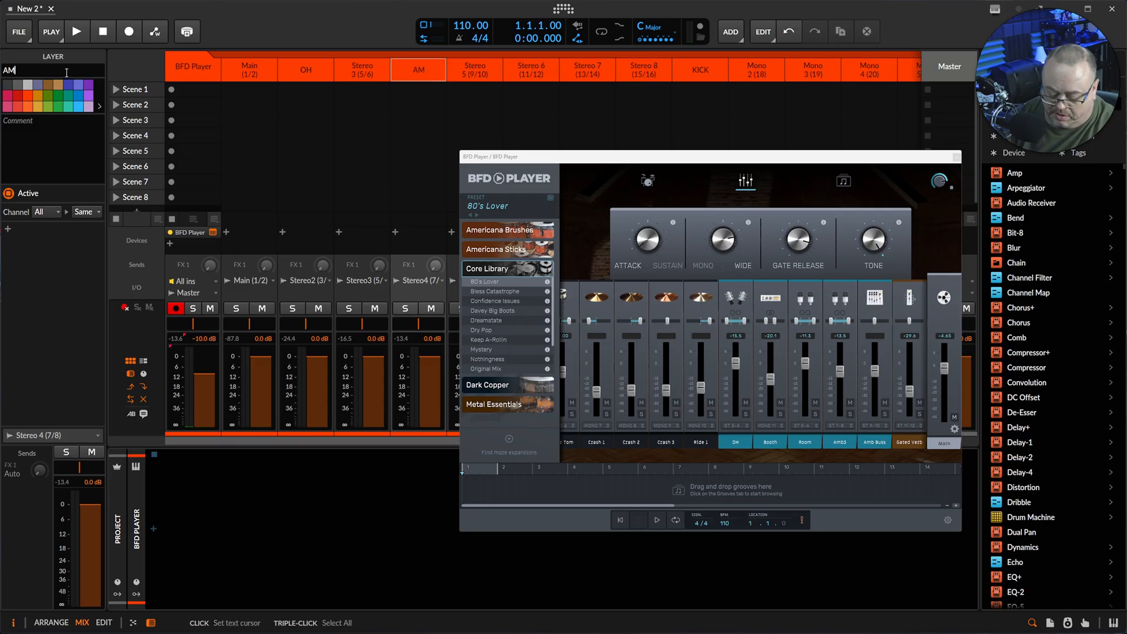
type("B")
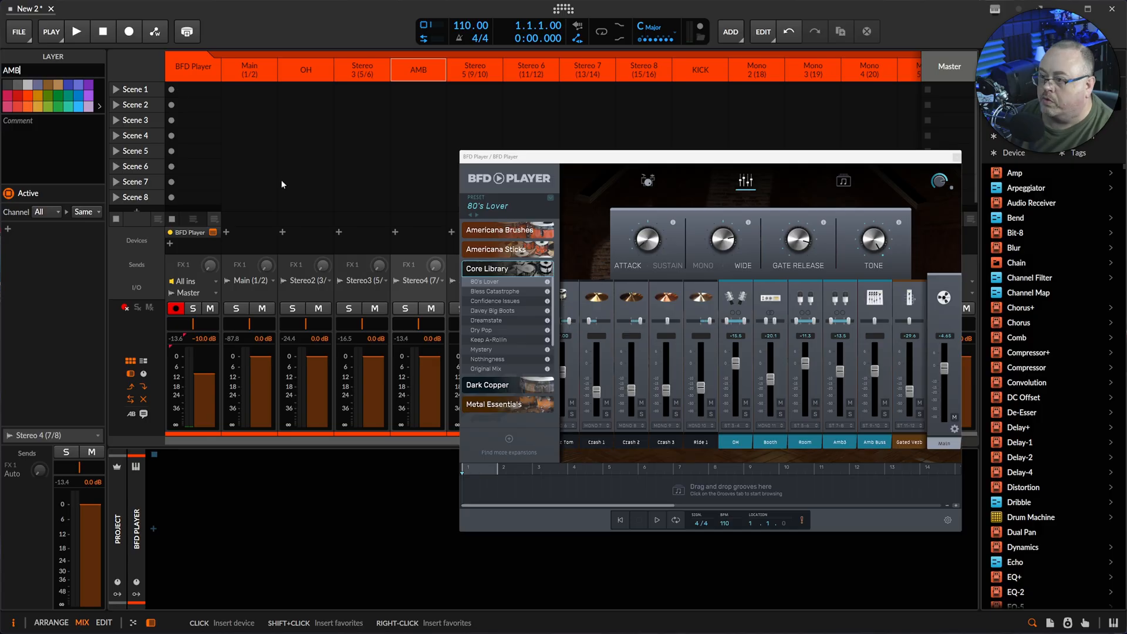
left_click(355, 71)
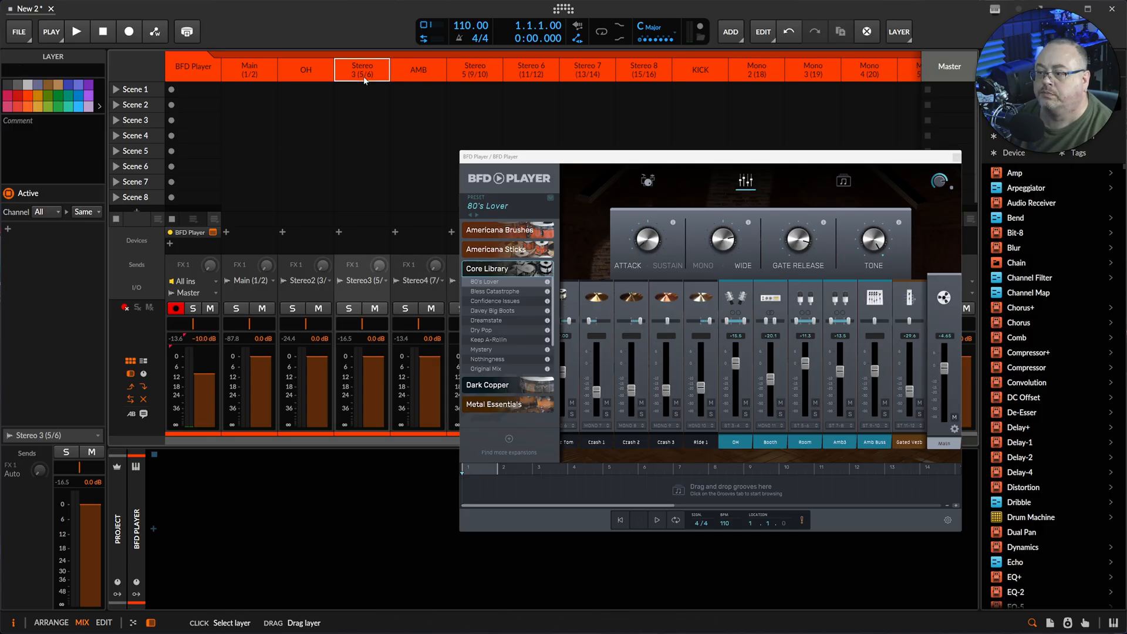
left_click(64, 71)
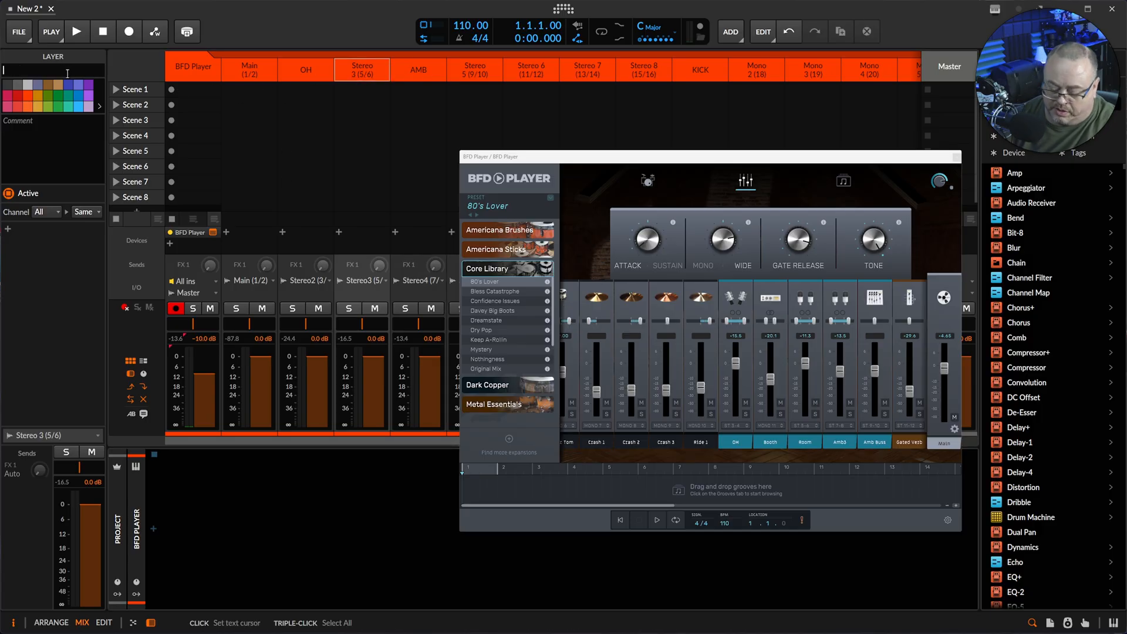
type("ROOM")
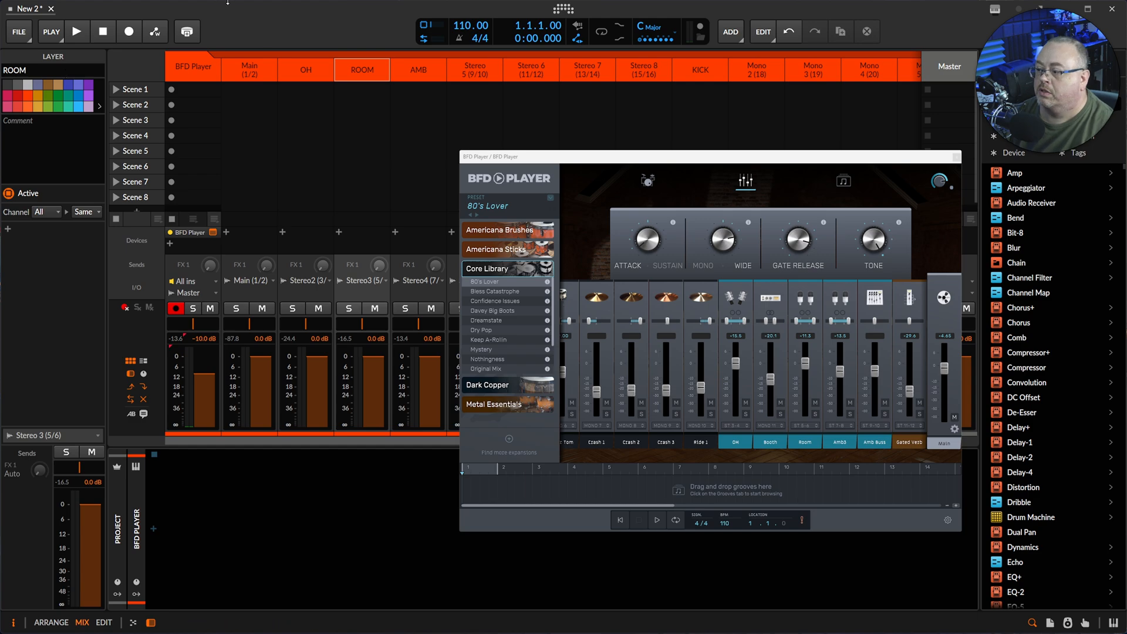
Rename the Mono 2 (18) output channel as SNARE
left_click_drag(612, 158, 632, 139)
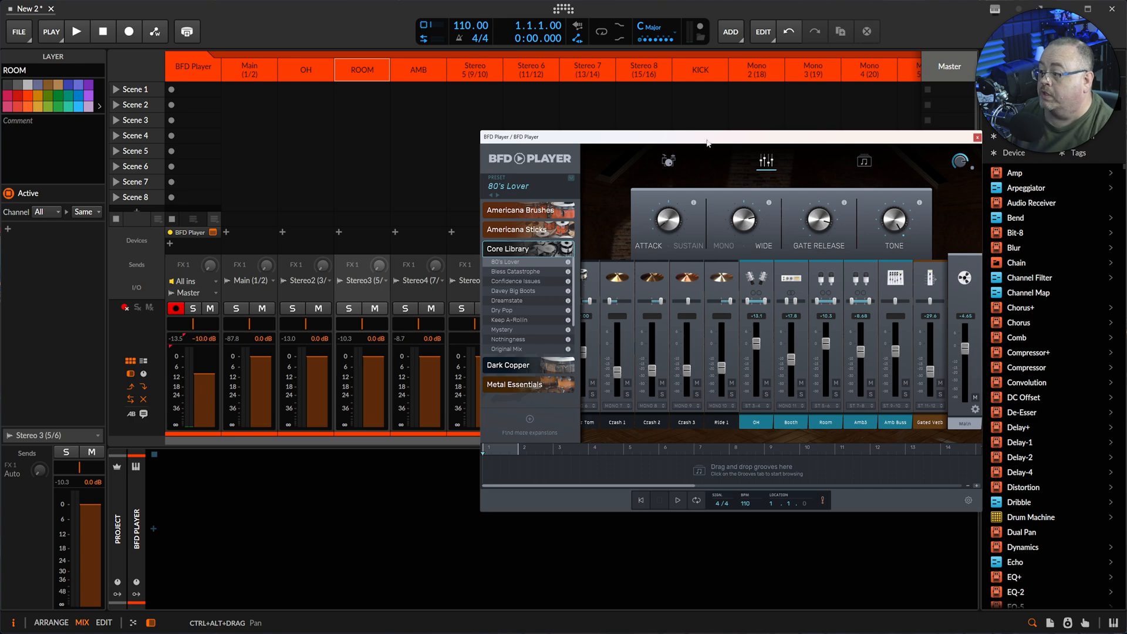
left_click_drag(631, 138, 246, 93)
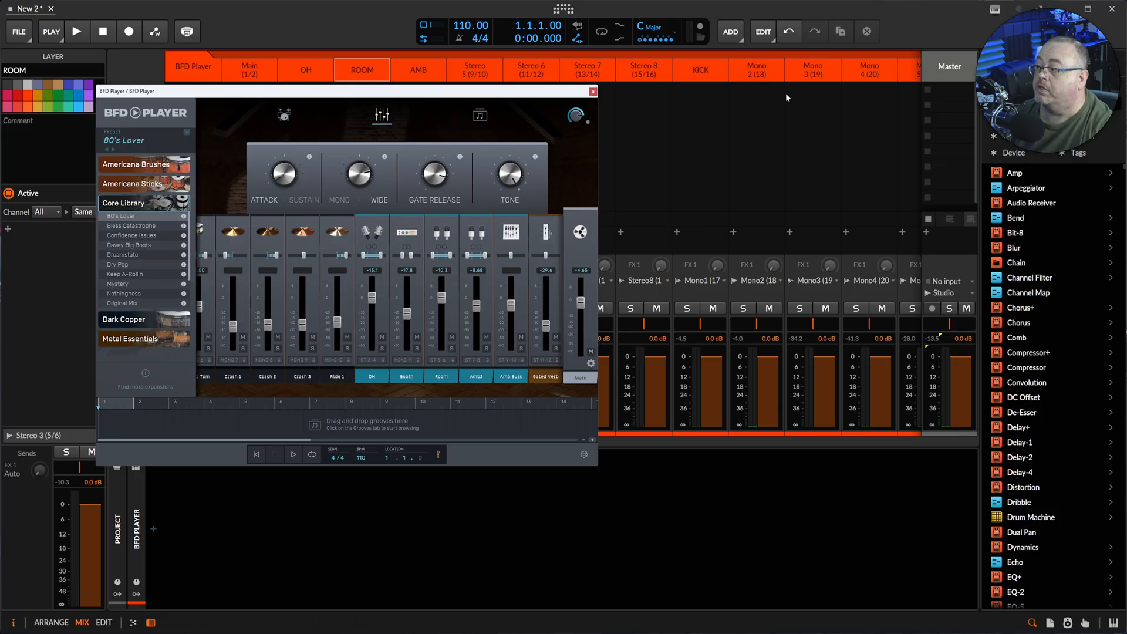
left_click(758, 267)
left_click(68, 70)
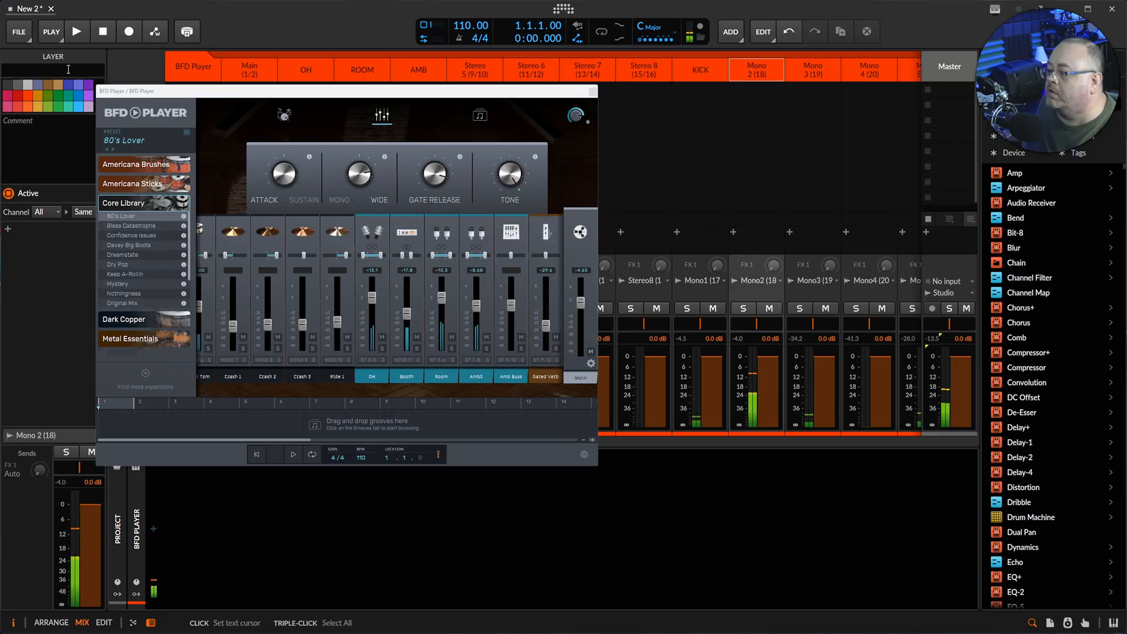
type("SNARE")
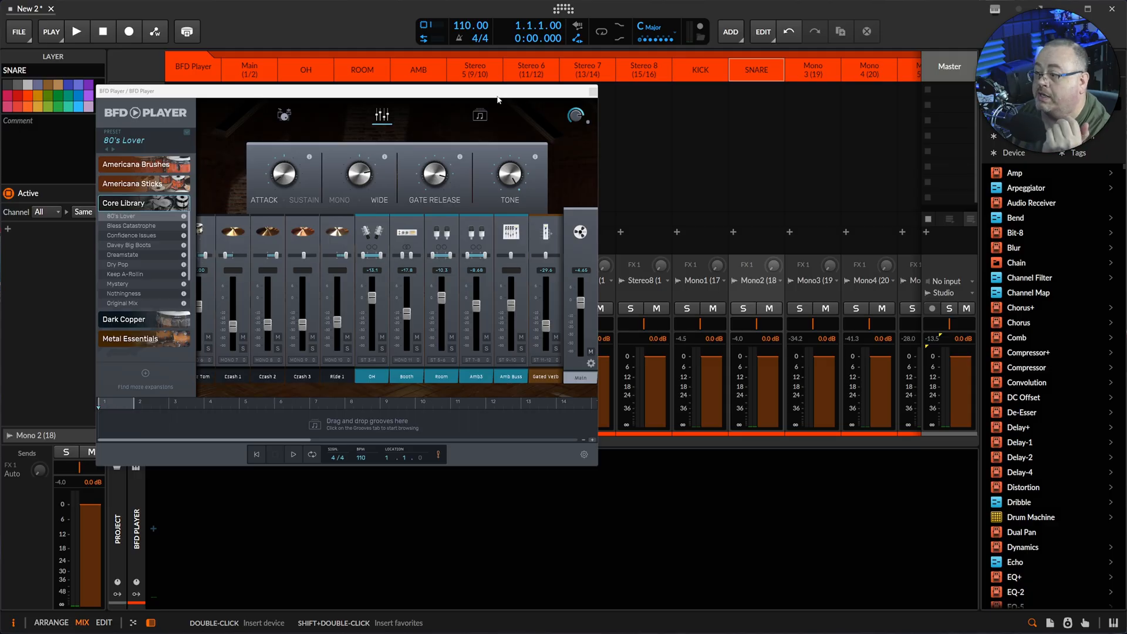
Fold the BFD Player track so its output channels are hidden in the mixer
left_click_drag(491, 97, 681, 242)
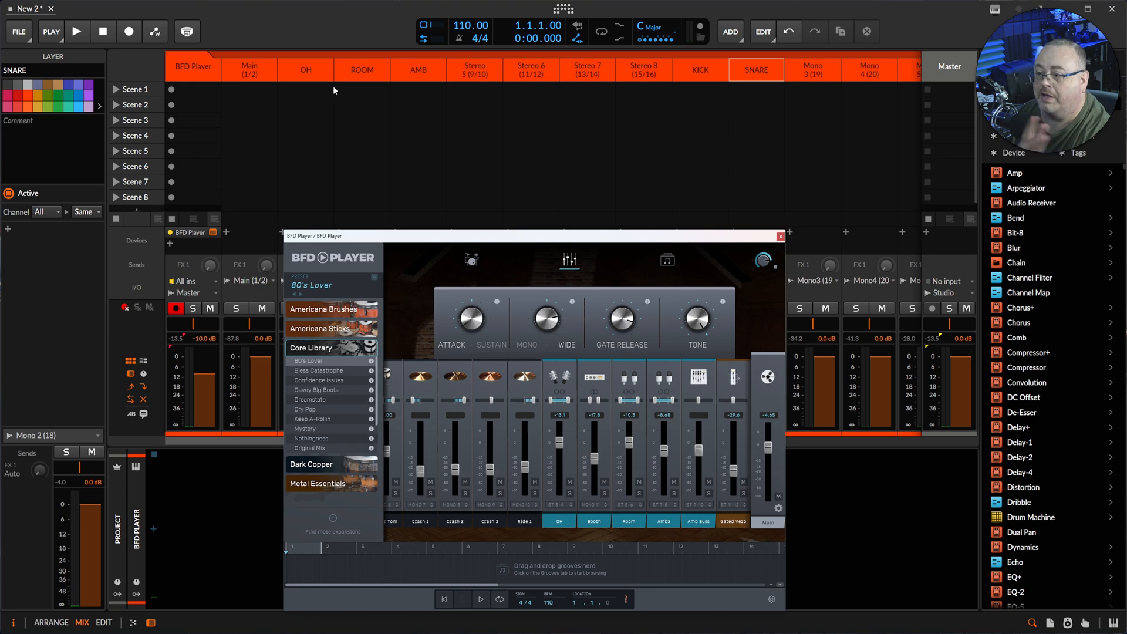
left_click(216, 54)
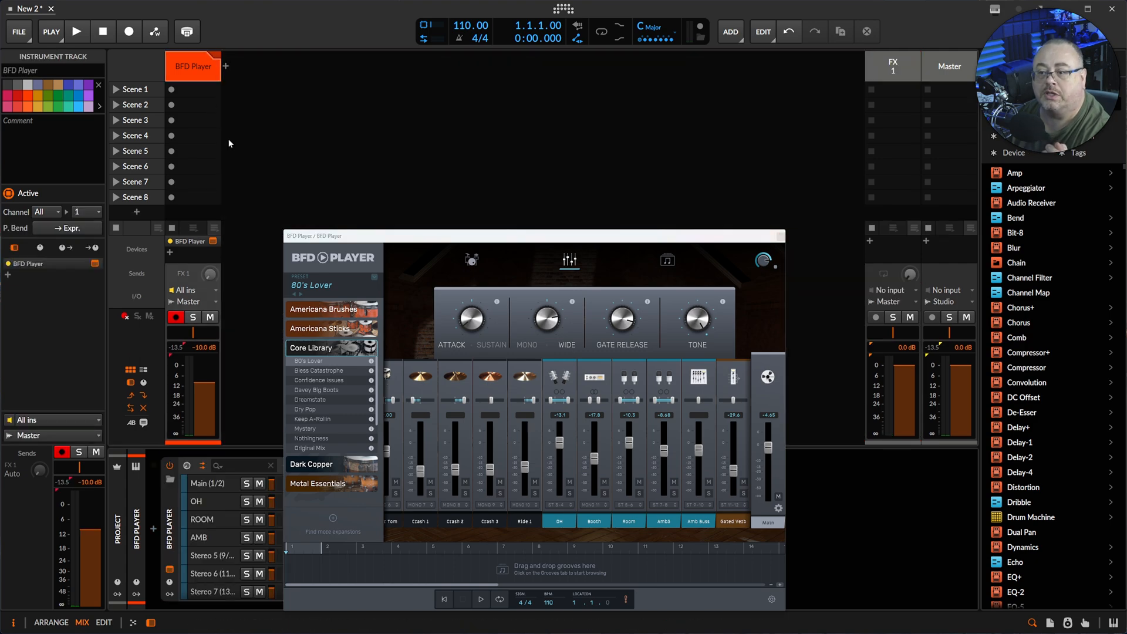
left_click_drag(398, 240, 409, 100)
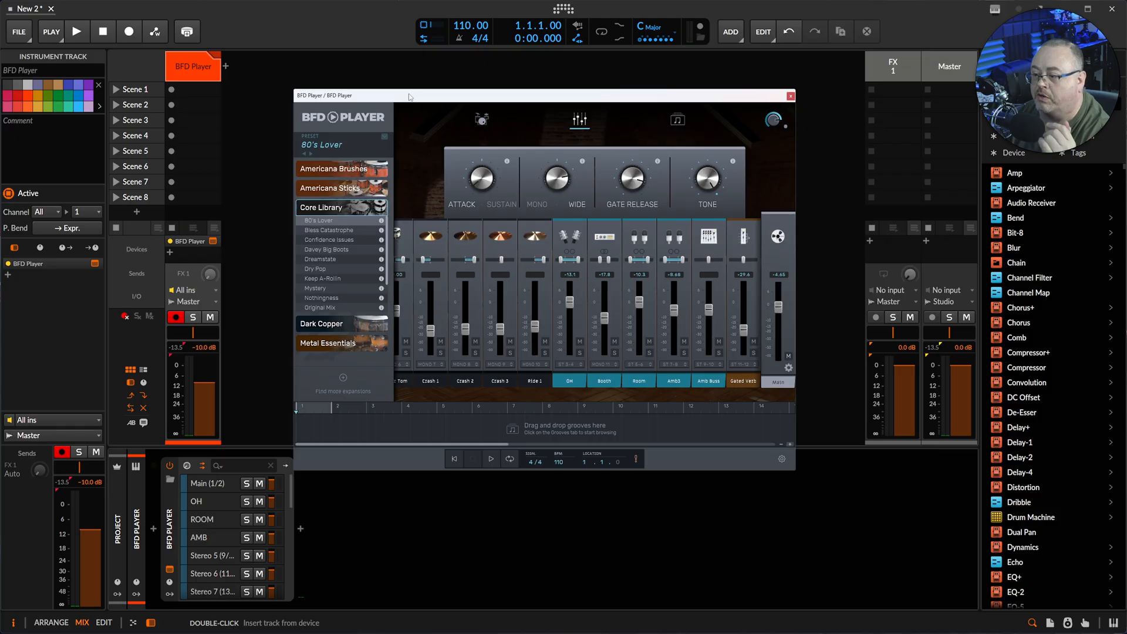